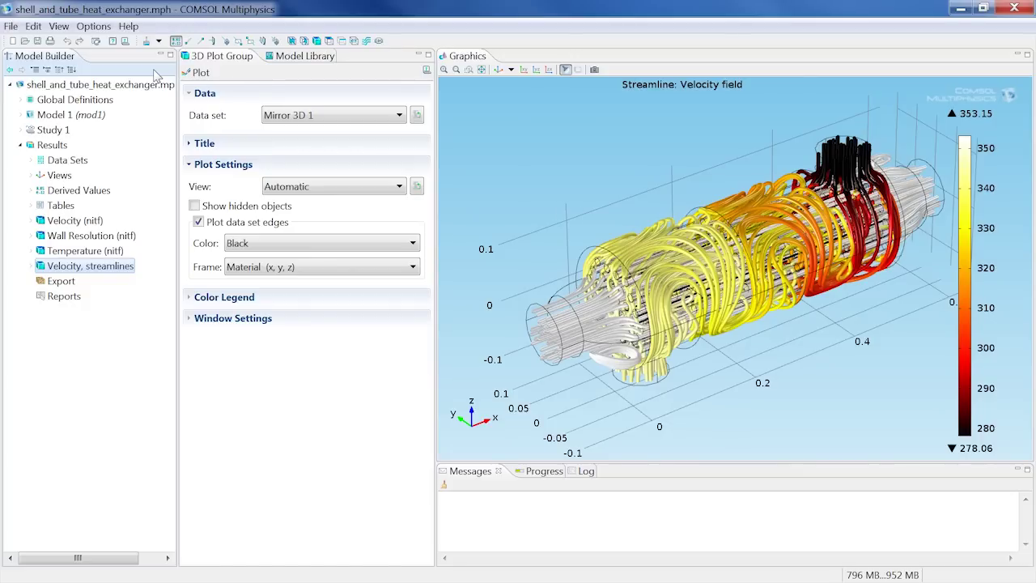
- Open the Model Library to load the shell_and_tube_heat_exchanger model
{"action": "left_click", "coordinate": [296, 59]}
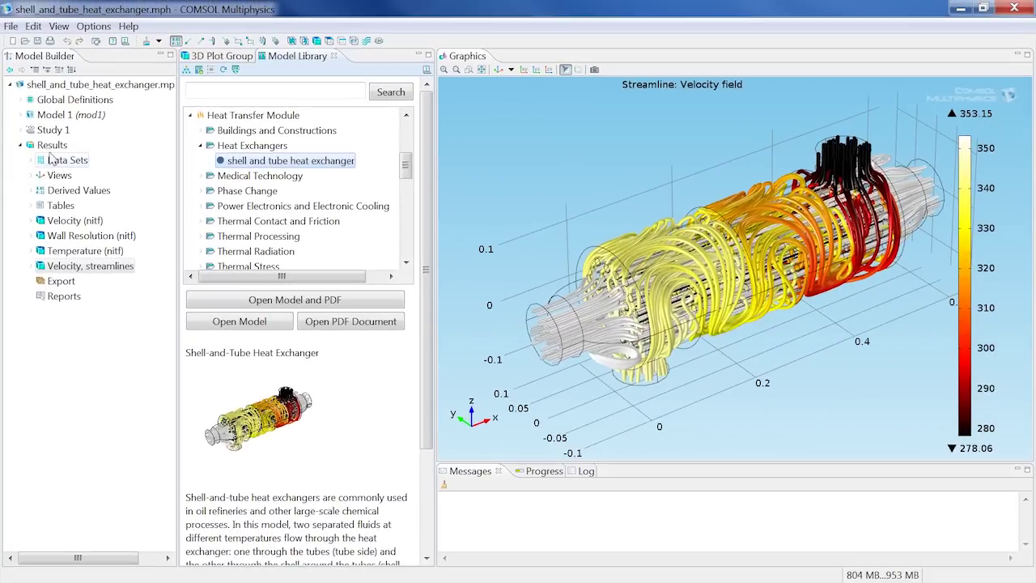
- Add Work Plane 1 to Geometry 1 as a Quick xz-plane at y = 0.025 m
{"action": "left_click", "coordinate": [22, 115]}
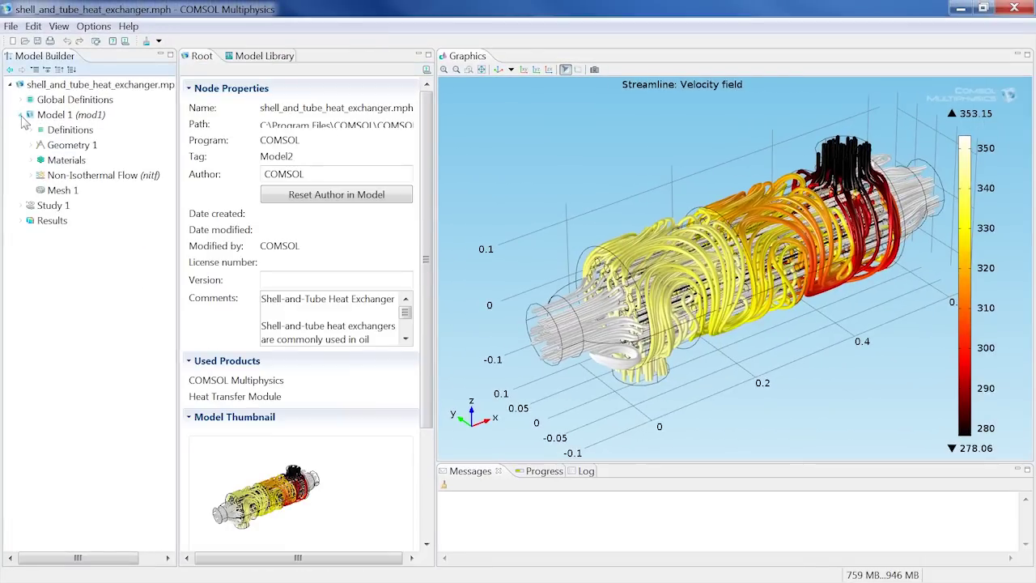
{"action": "left_click", "coordinate": [78, 146]}
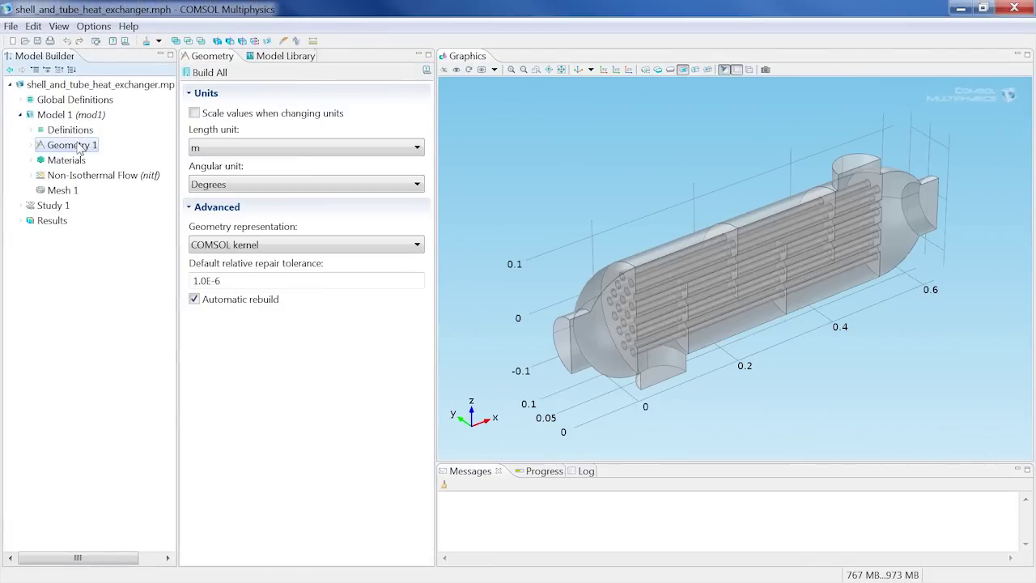
{"action": "left_click", "coordinate": [136, 84]}
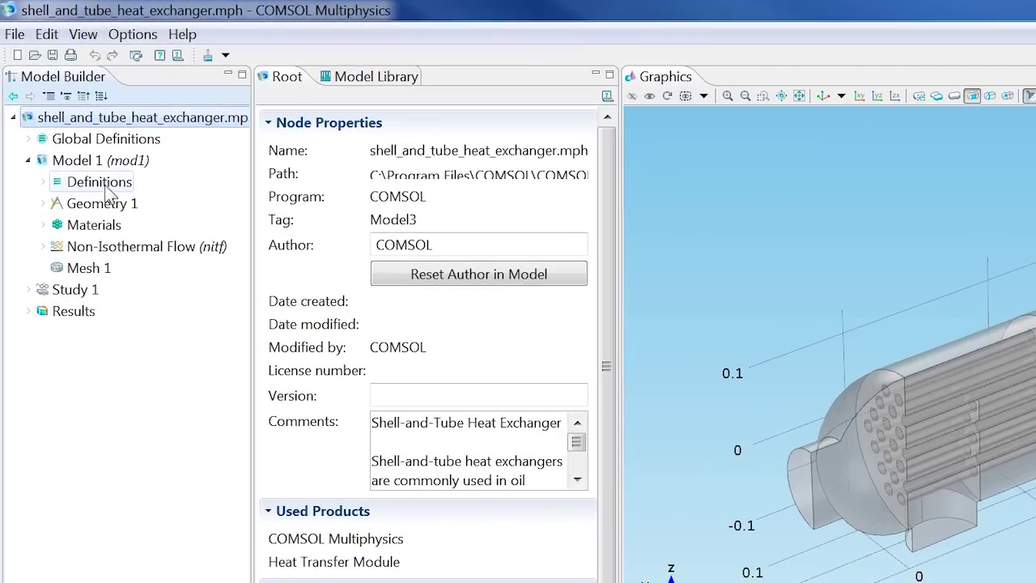
{"action": "right_click", "coordinate": [70, 145]}
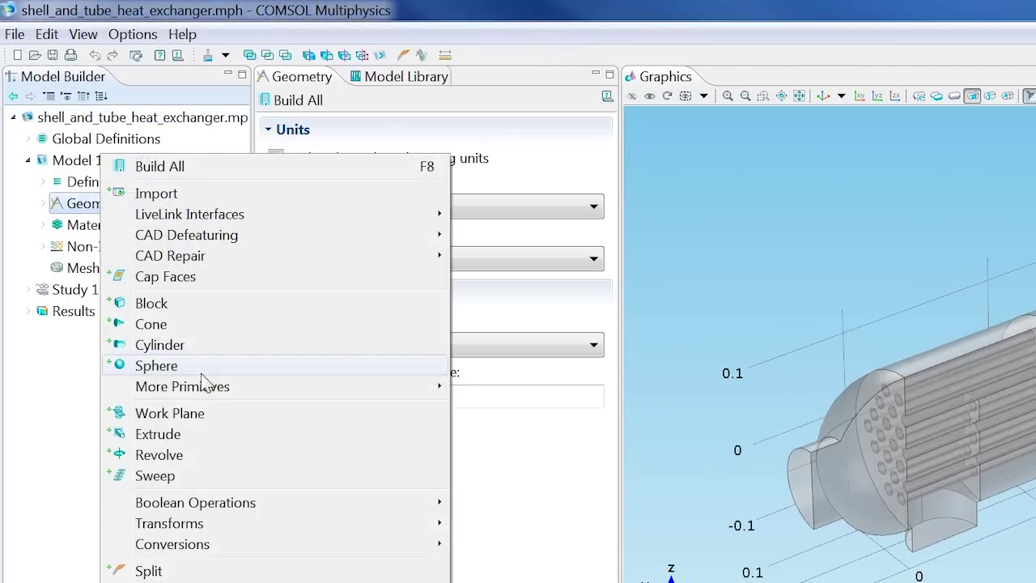
{"action": "left_click", "coordinate": [209, 418]}
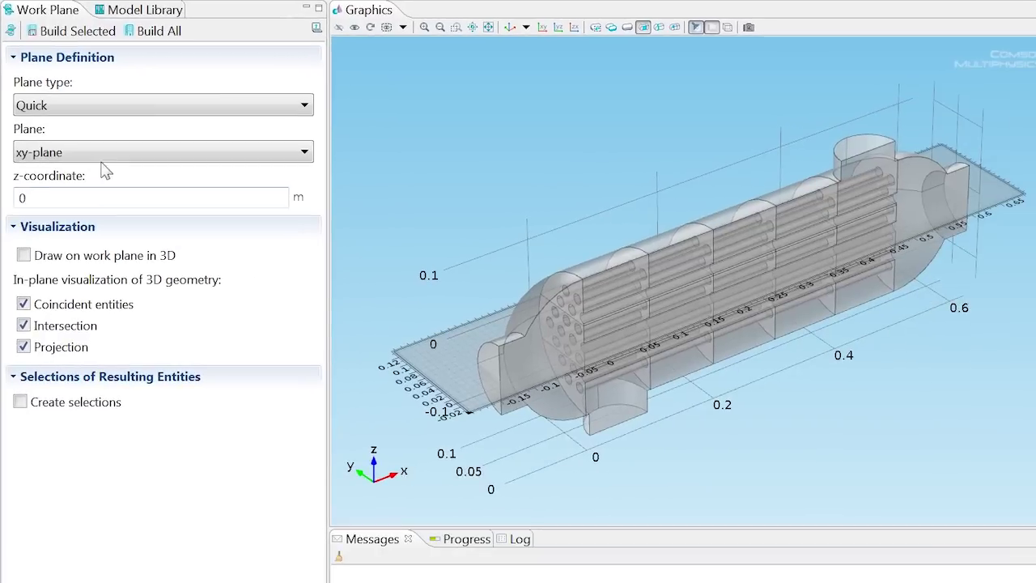
{"action": "left_click", "coordinate": [105, 154]}
{"action": "left_click", "coordinate": [93, 259]}
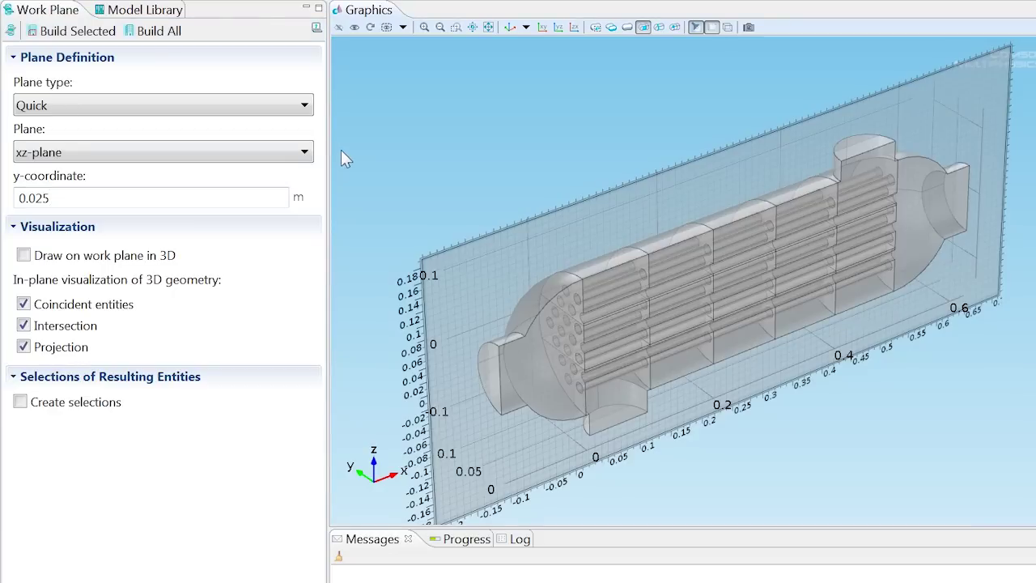
{"action": "left_click_drag", "start_coordinate": [342, 154], "coordinate": [251, 130]}
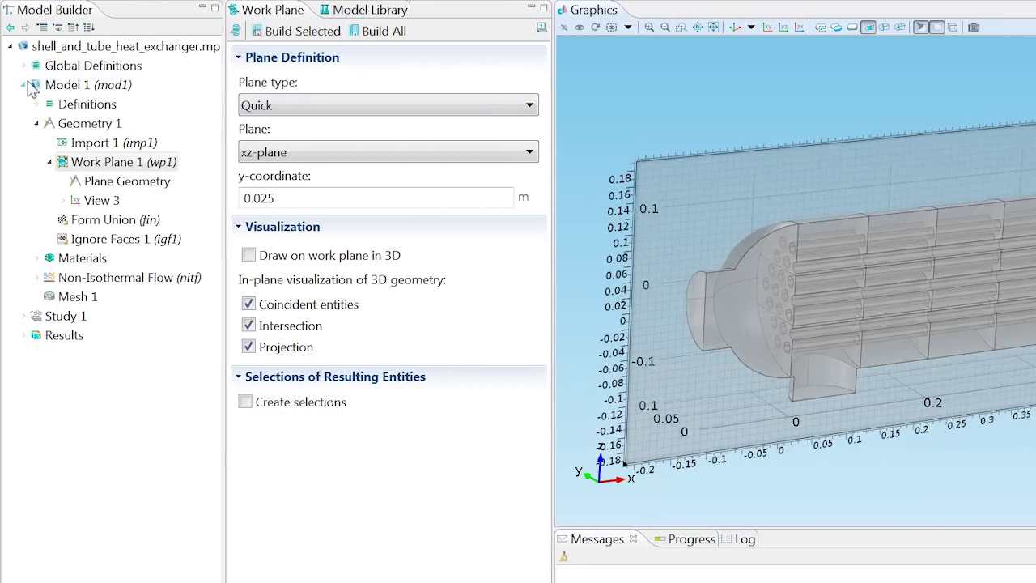
- Add a new 2D model with Turbulent Flow, k-ε physics
{"action": "left_click", "coordinate": [130, 48]}
{"action": "right_click", "coordinate": [132, 50]}
{"action": "left_click", "coordinate": [182, 56]}
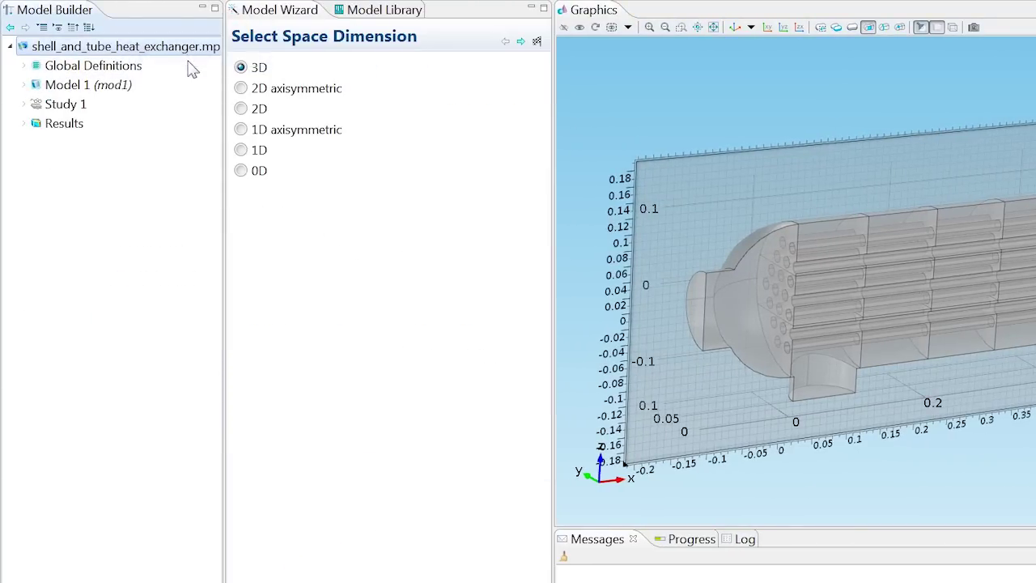
{"action": "left_click", "coordinate": [247, 110]}
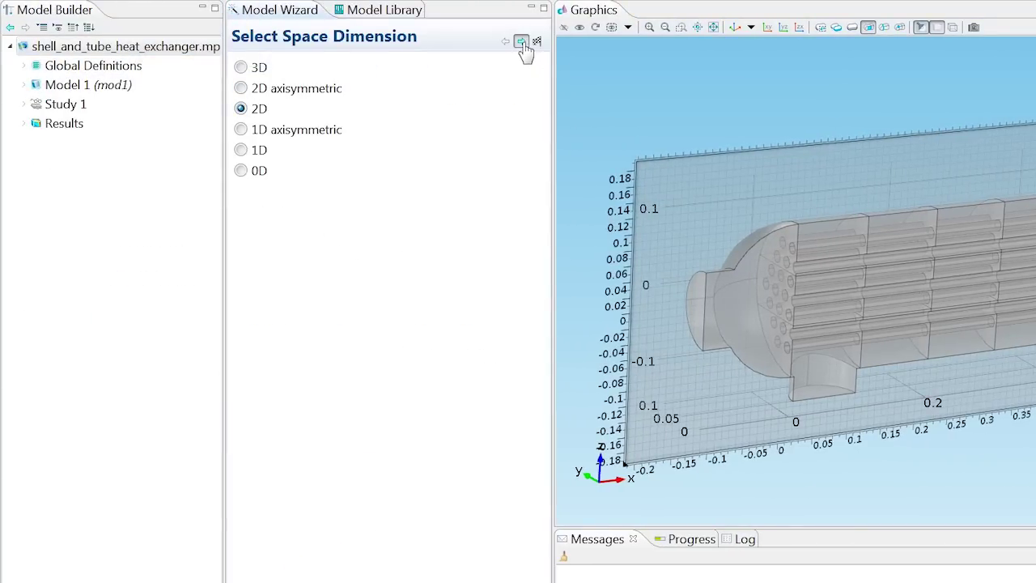
{"action": "left_click", "coordinate": [522, 42]}
{"action": "left_click", "coordinate": [245, 195]}
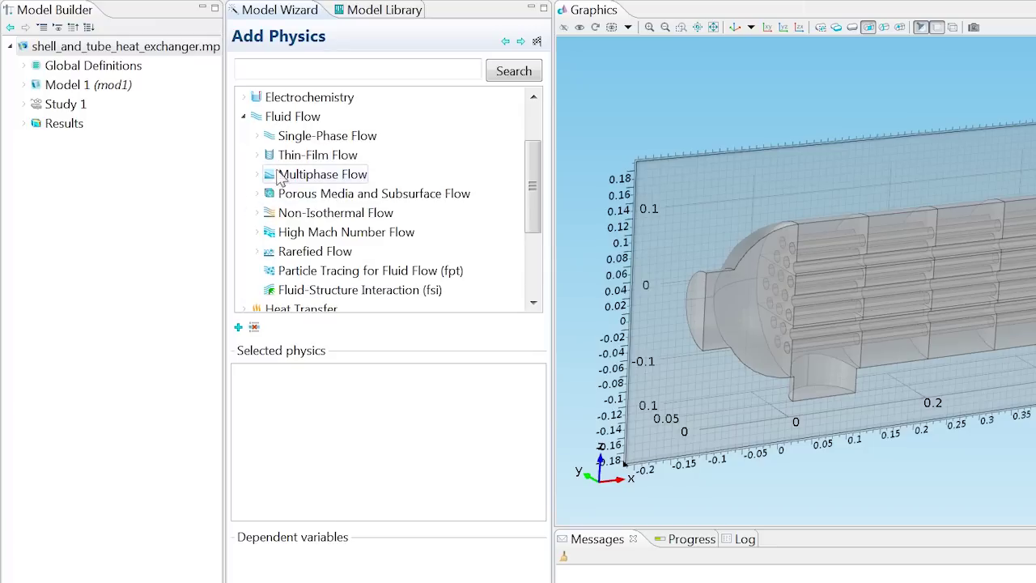
{"action": "left_click", "coordinate": [259, 136]}
{"action": "left_click", "coordinate": [269, 175]}
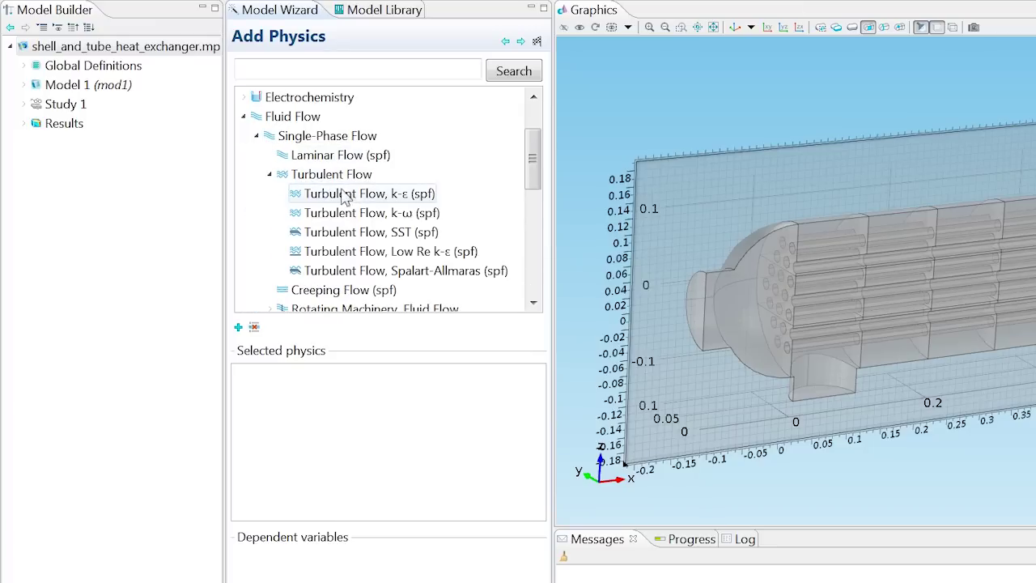
{"action": "right_click", "coordinate": [346, 198]}
{"action": "left_click", "coordinate": [409, 205]}
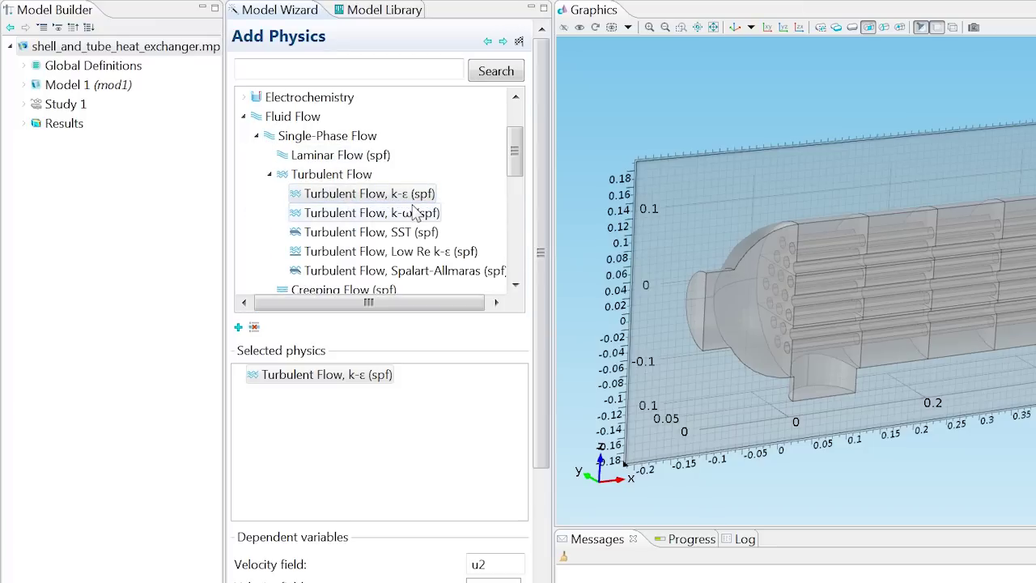
- Give it a Stationary study with Non-Isothermal Flow excluded, and finish the wizard
{"action": "left_click", "coordinate": [503, 41]}
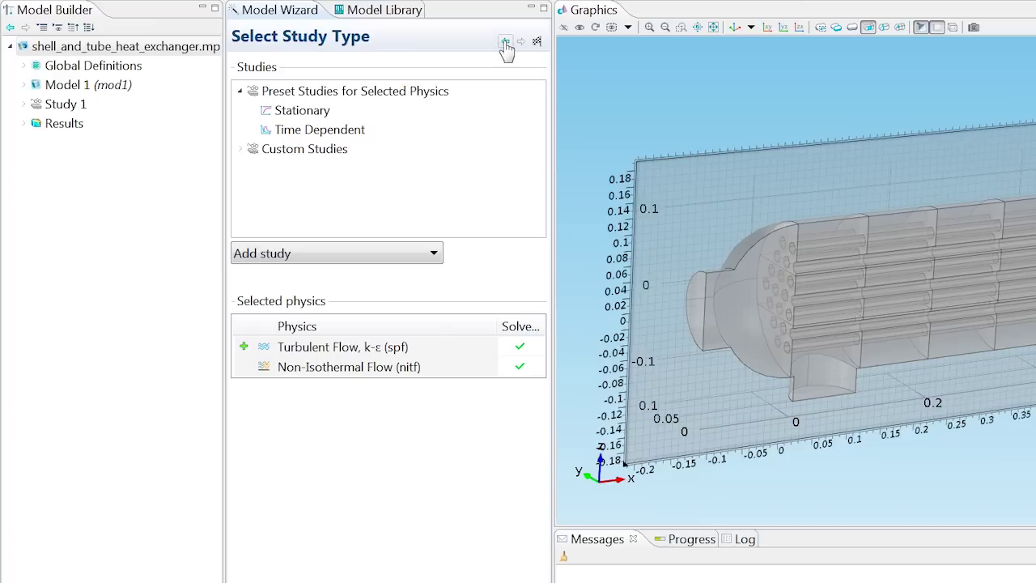
{"action": "left_click", "coordinate": [297, 111]}
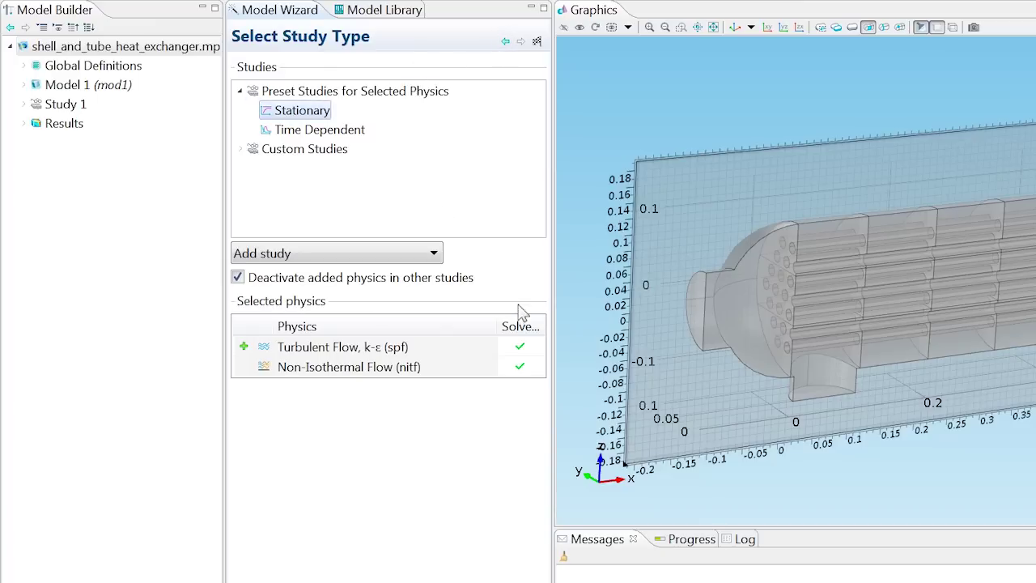
{"action": "left_click", "coordinate": [521, 367]}
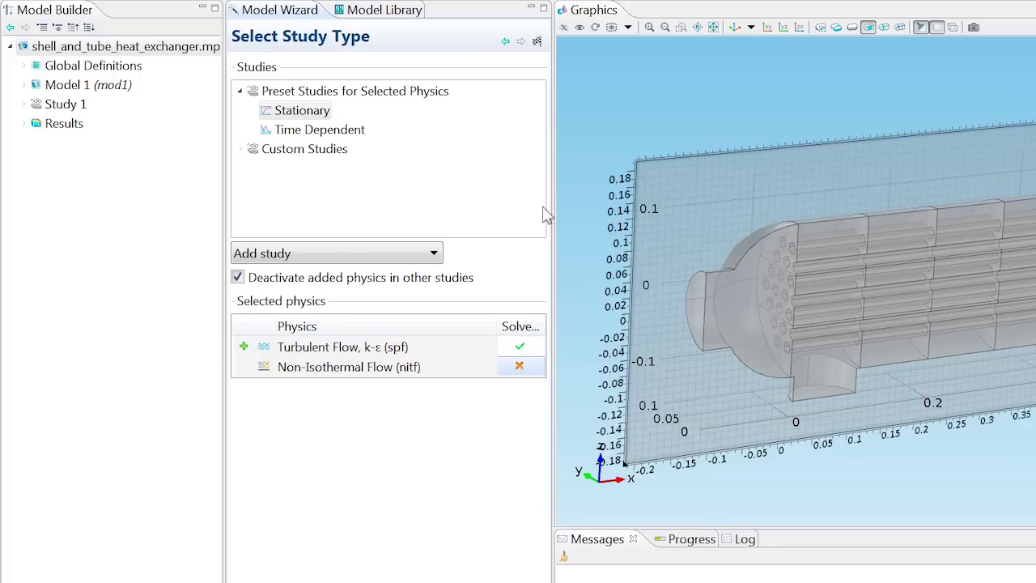
{"action": "left_click", "coordinate": [537, 43]}
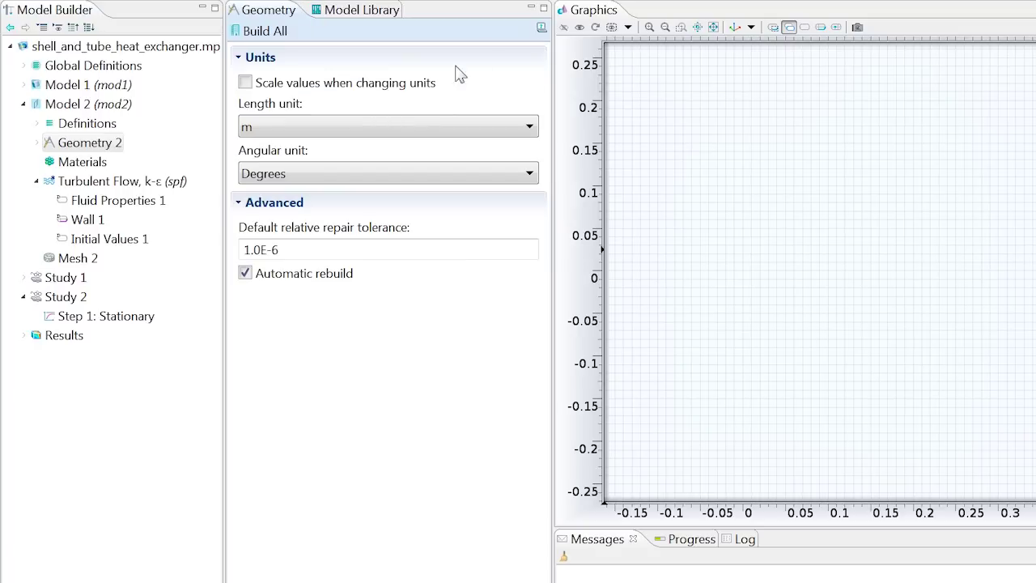
- Add a Cross Section to Geometry 2 using Work Plane 1 (wp1), then build all
{"action": "right_click", "coordinate": [124, 144]}
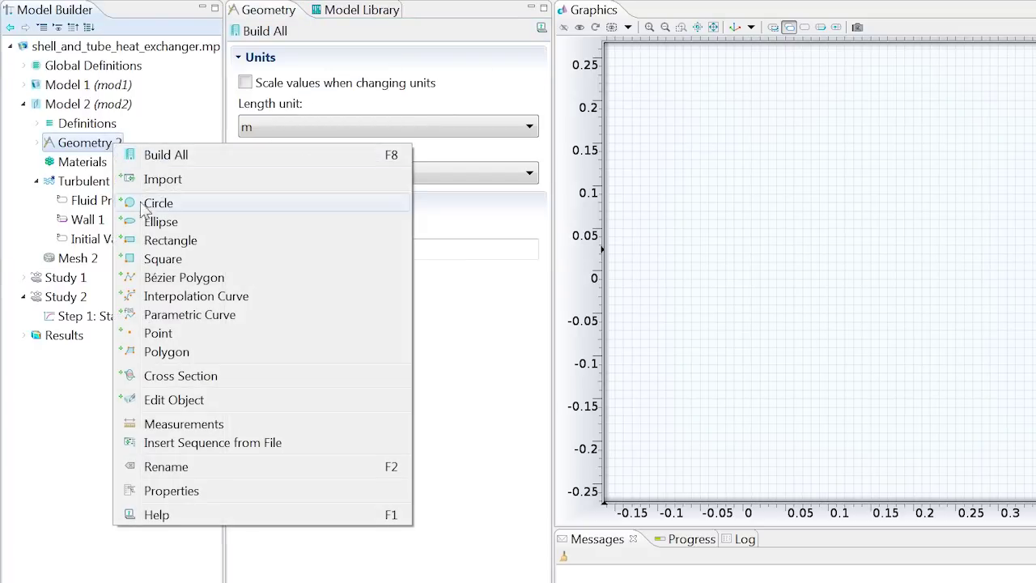
{"action": "left_click", "coordinate": [183, 375]}
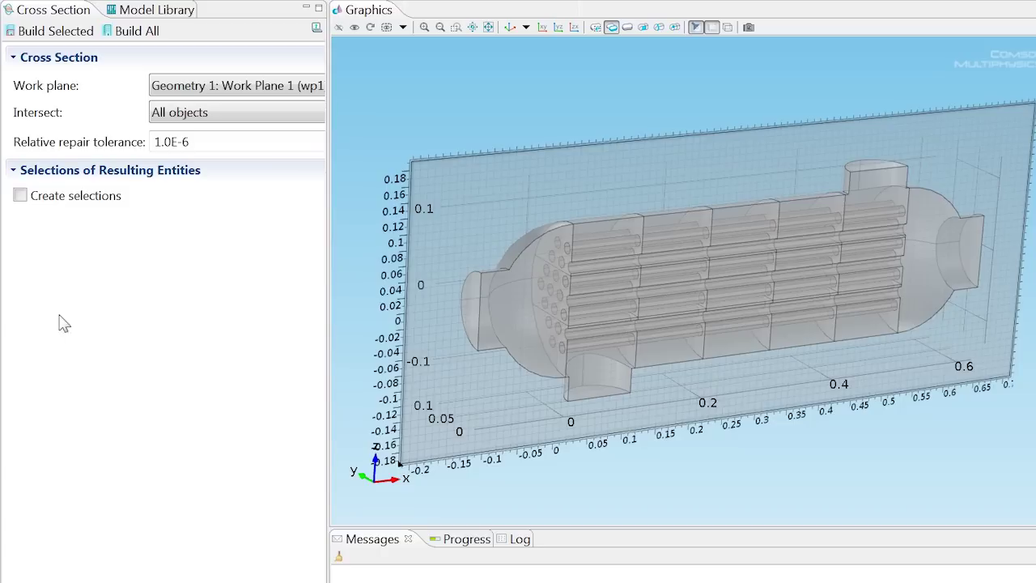
{"action": "left_click", "coordinate": [450, 137]}
{"action": "left_click", "coordinate": [262, 87]}
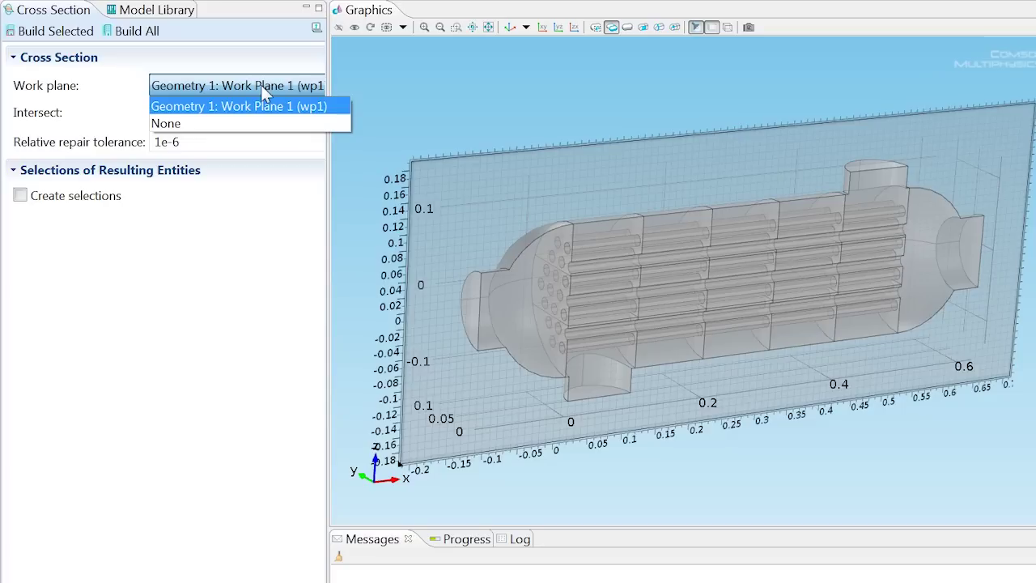
{"action": "left_click", "coordinate": [262, 86]}
{"action": "left_click", "coordinate": [130, 31]}
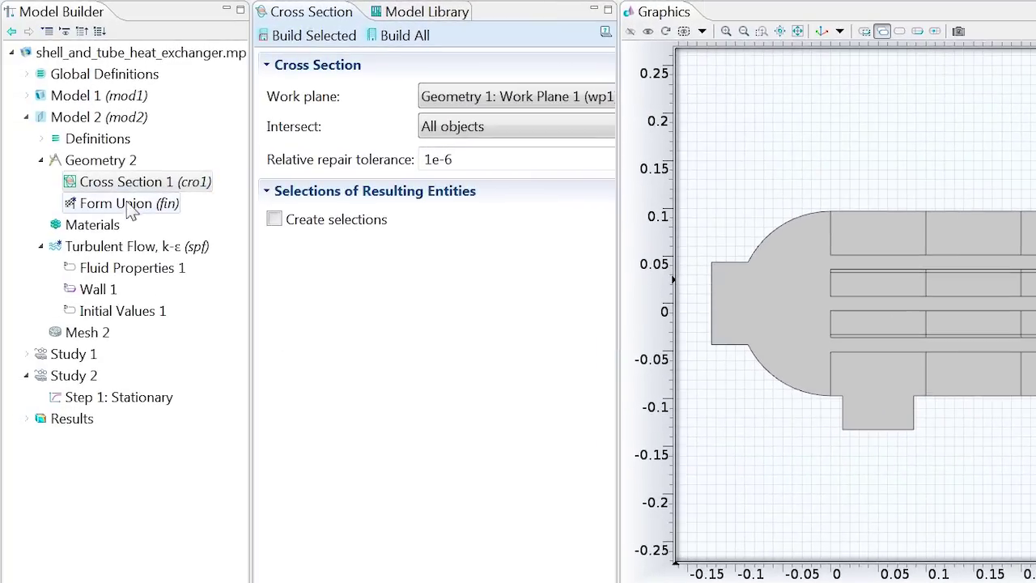
- Add the built-in Water, liquid material to Model 2
{"action": "left_click", "coordinate": [56, 224]}
{"action": "right_click", "coordinate": [109, 231]}
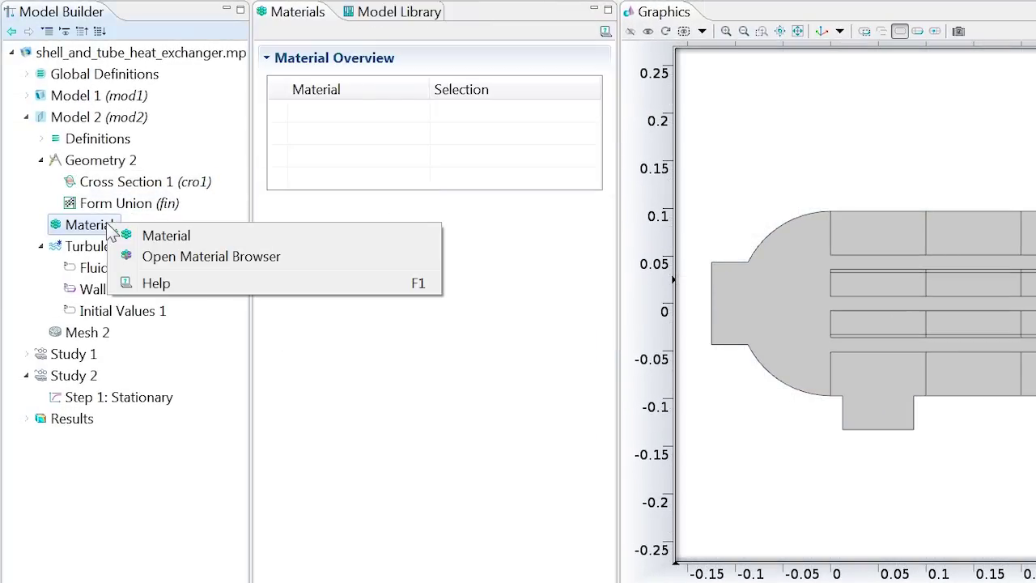
{"action": "left_click", "coordinate": [162, 257]}
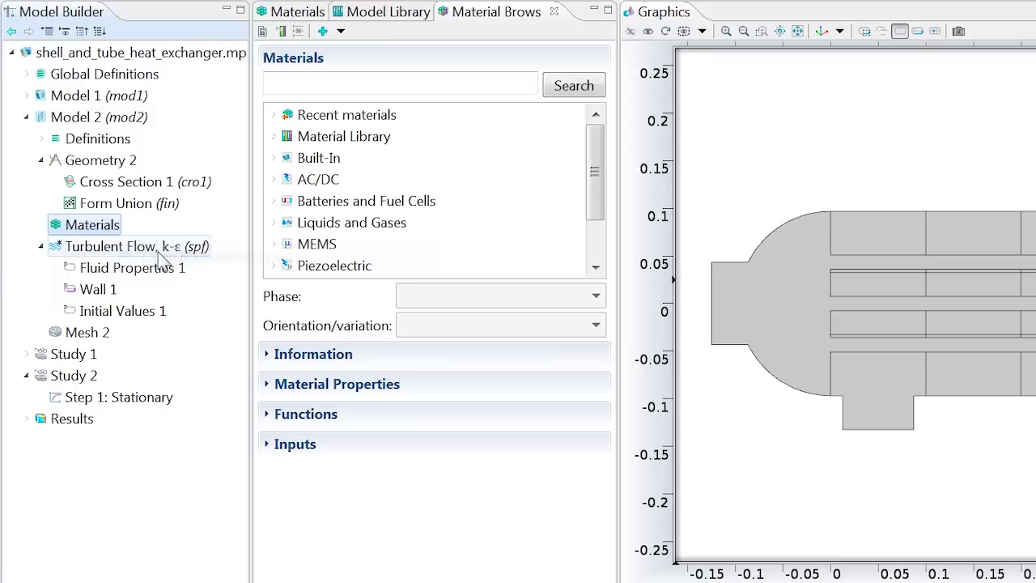
{"action": "left_click", "coordinate": [275, 158]}
{"action": "scroll", "coordinate": [356, 200], "scroll_direction": "down", "scroll_amount": 6}
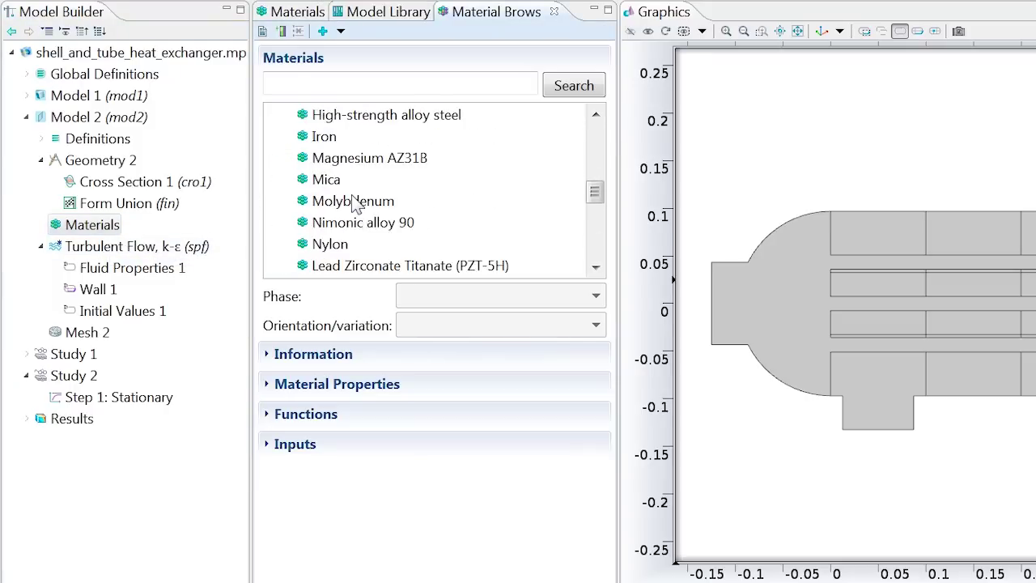
{"action": "scroll", "coordinate": [356, 201], "scroll_direction": "down", "scroll_amount": 5}
{"action": "right_click", "coordinate": [356, 201]}
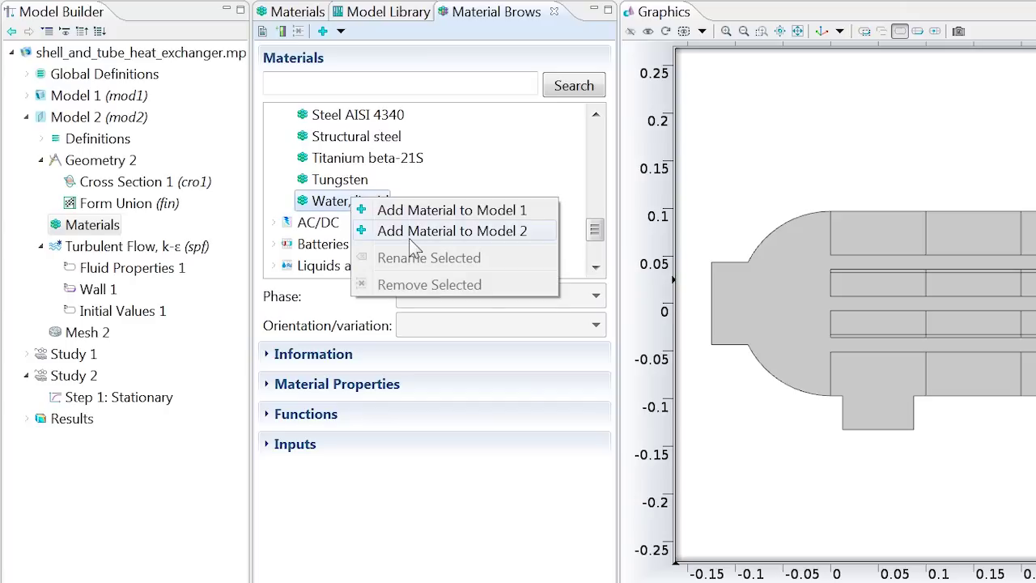
{"action": "left_click", "coordinate": [411, 237]}
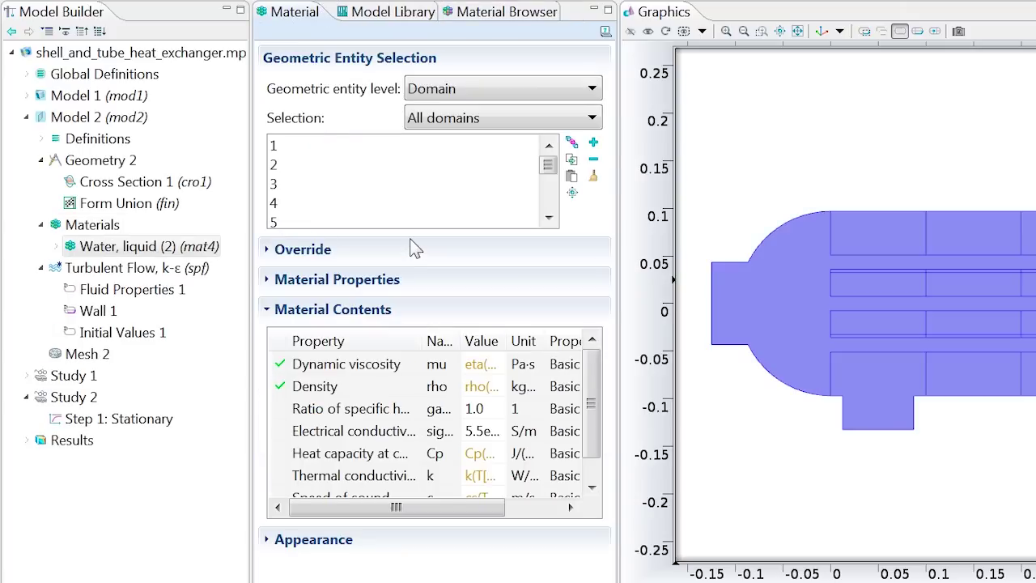
- Restrict Turbulent Flow to domain 1, the left end cap
{"action": "left_click", "coordinate": [172, 271]}
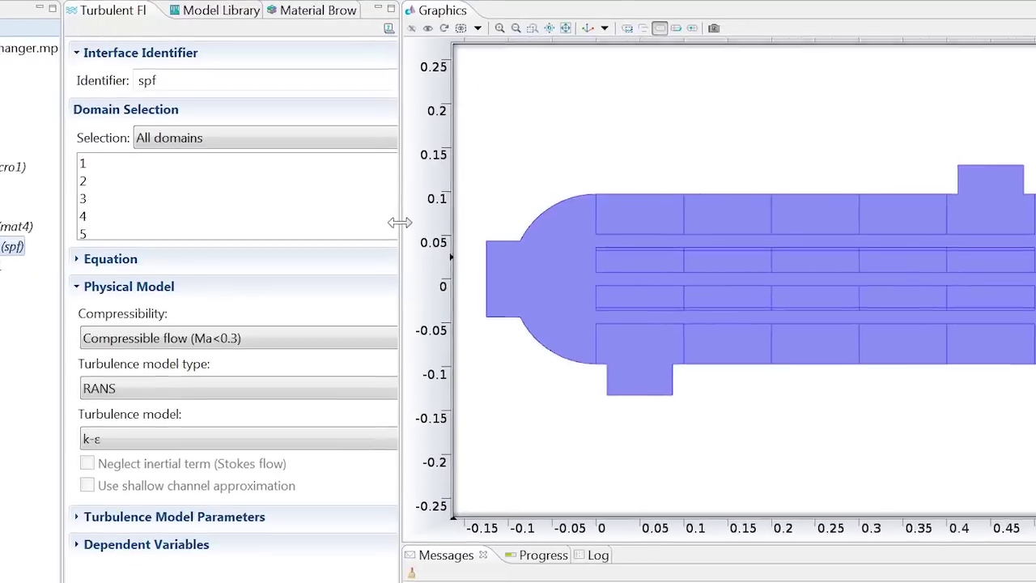
{"action": "left_click_drag", "start_coordinate": [400, 222], "coordinate": [515, 209]}
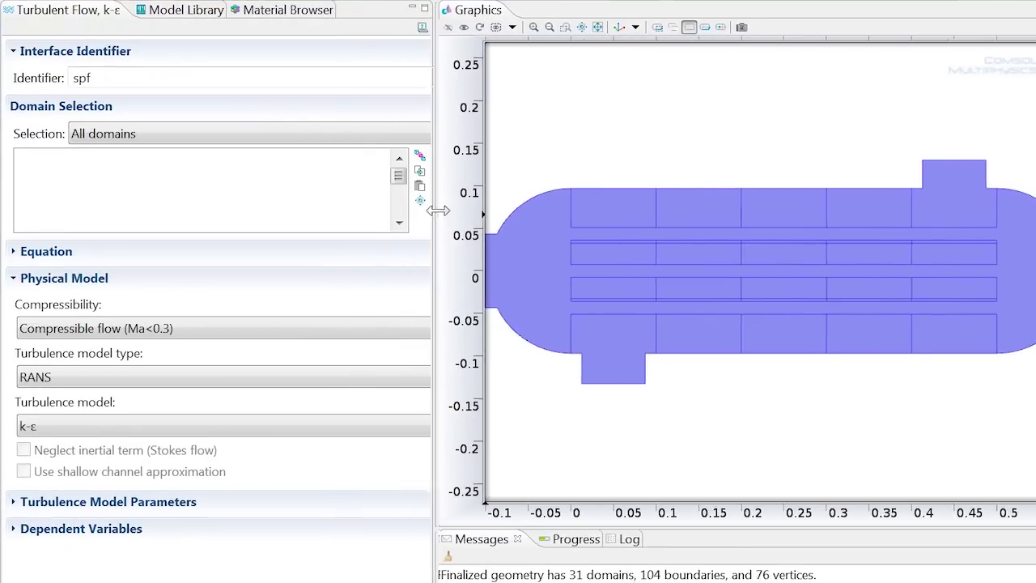
{"action": "left_click", "coordinate": [510, 194]}
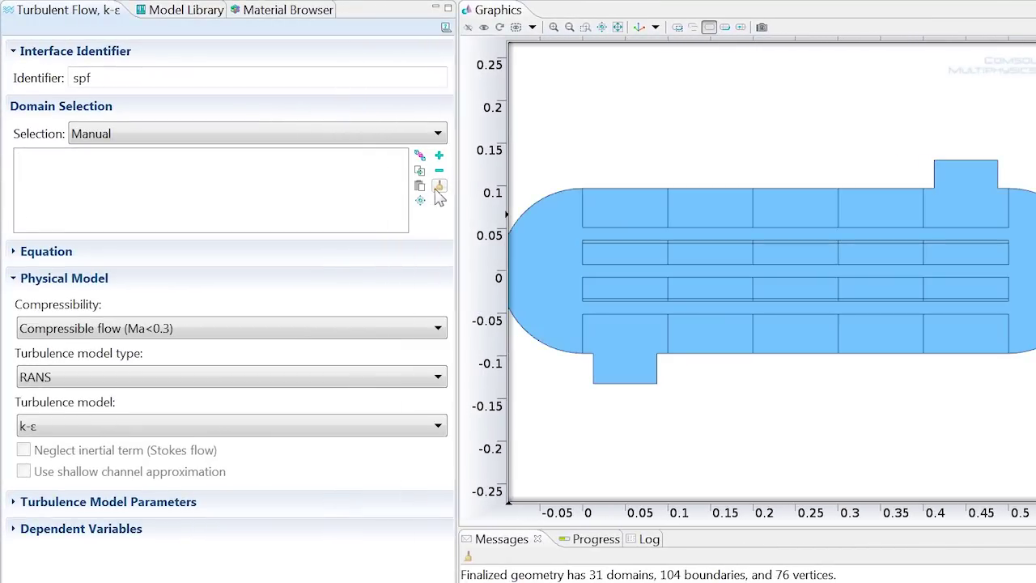
{"action": "left_click", "coordinate": [567, 265]}
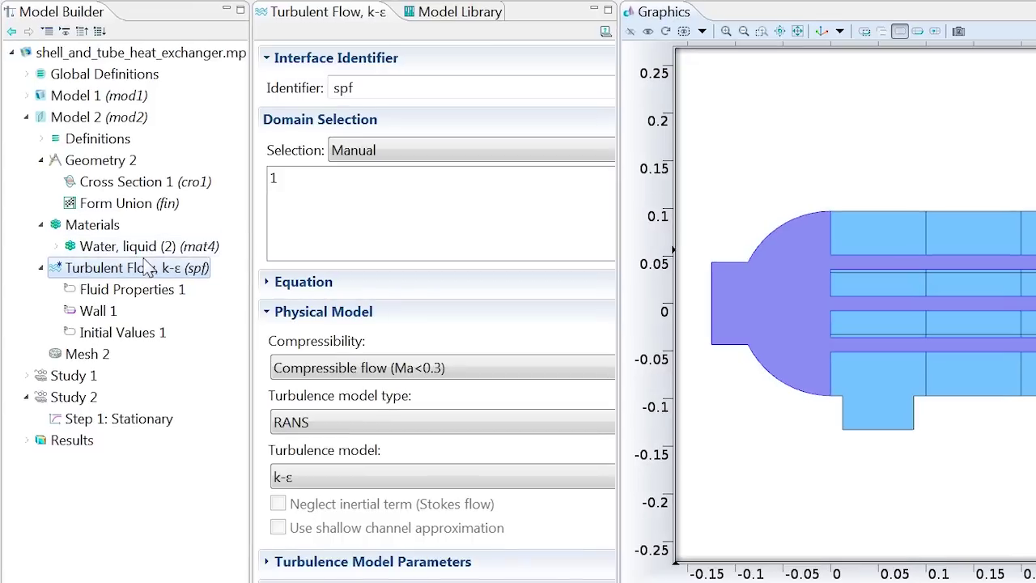
- Add Inlet 1 on boundary 1 with velocity u_water and Outlet 1 on boundary 100 at pressure 0
{"action": "right_click", "coordinate": [146, 269]}
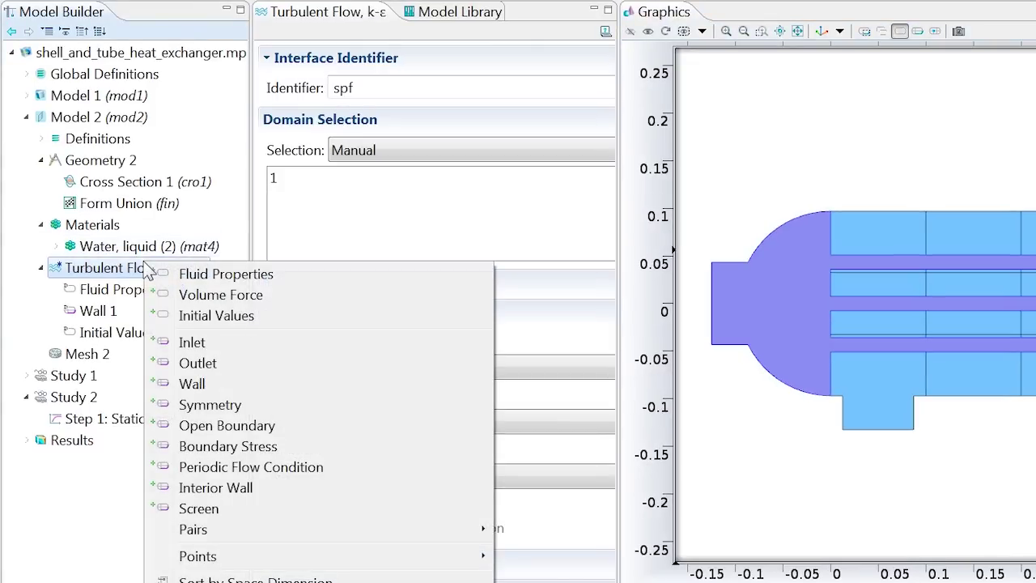
{"action": "left_click", "coordinate": [192, 342]}
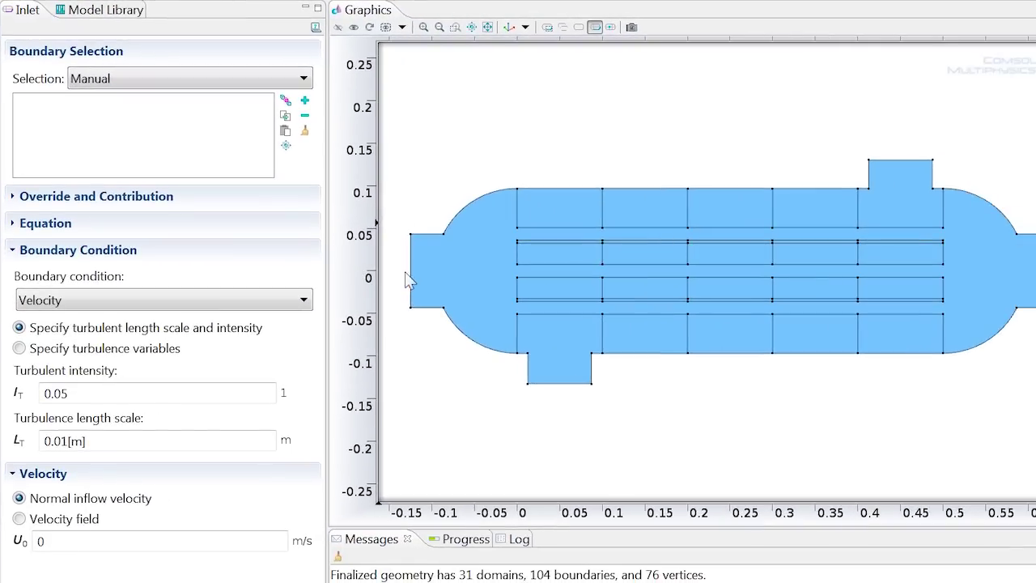
{"action": "left_click", "coordinate": [412, 273]}
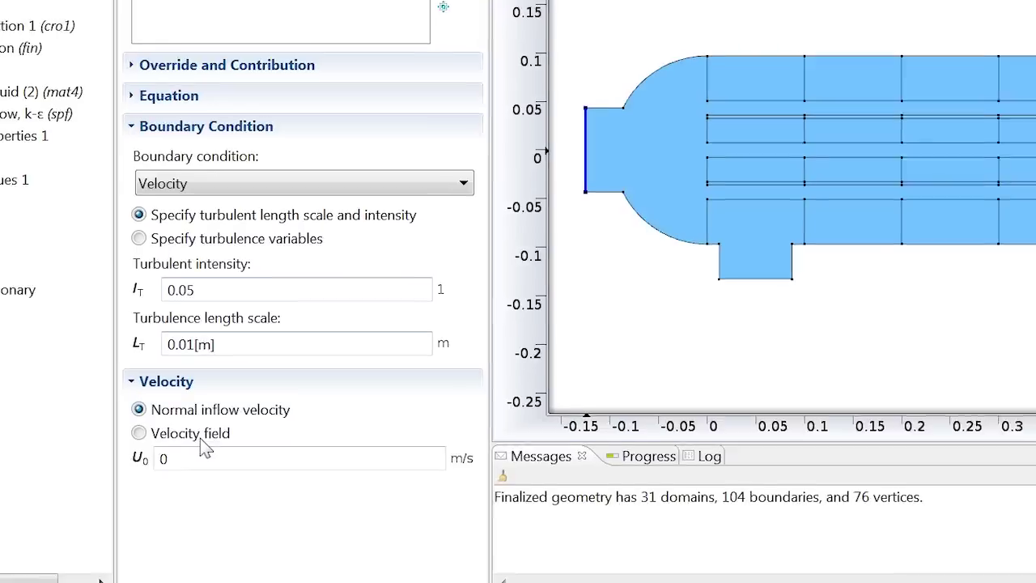
{"action": "left_click", "coordinate": [77, 541]}
{"action": "key", "text": "ctrl+a"}
{"action": "type", "text": "u_w"}
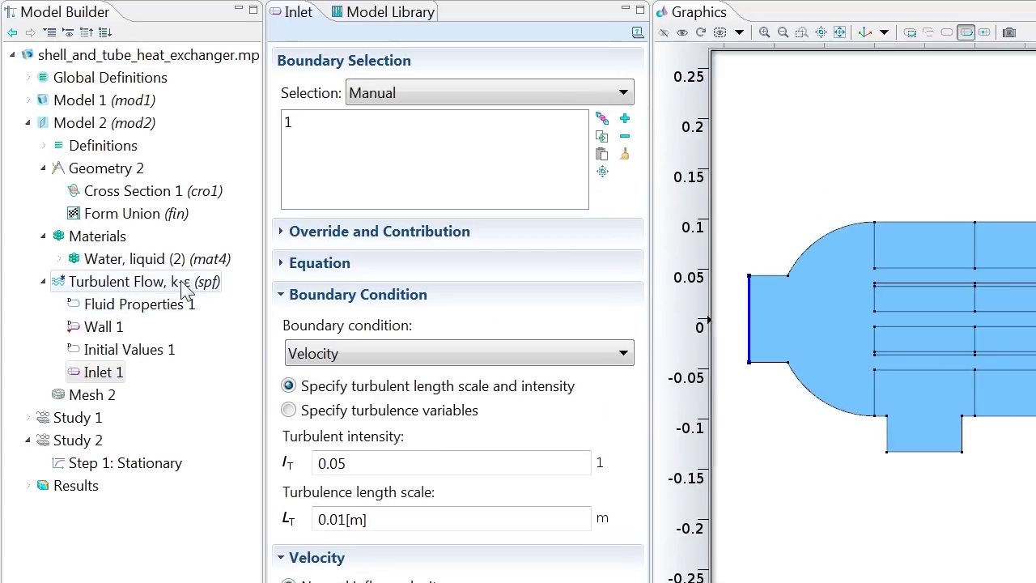
{"action": "right_click", "coordinate": [186, 289]}
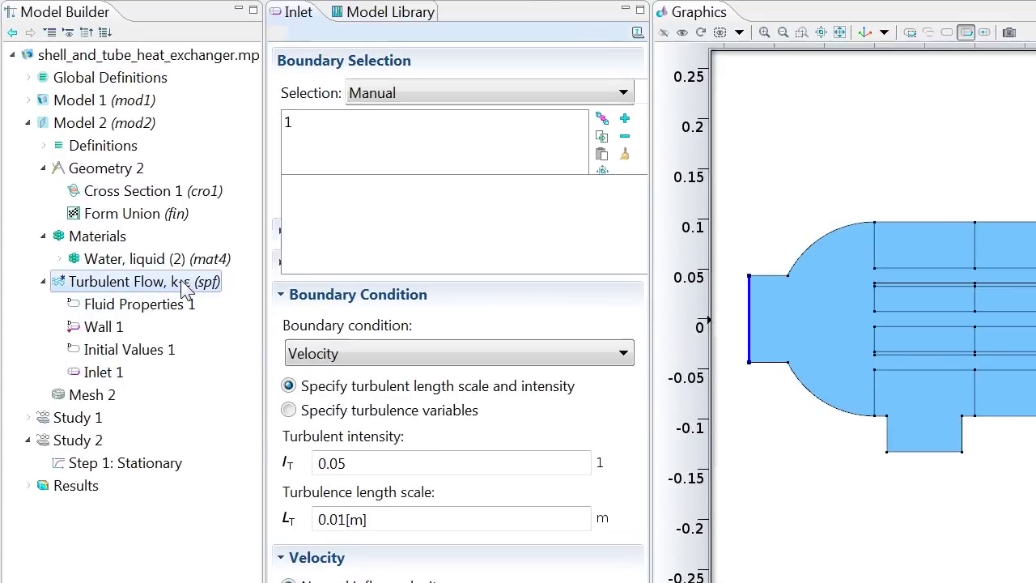
{"action": "left_click", "coordinate": [241, 390]}
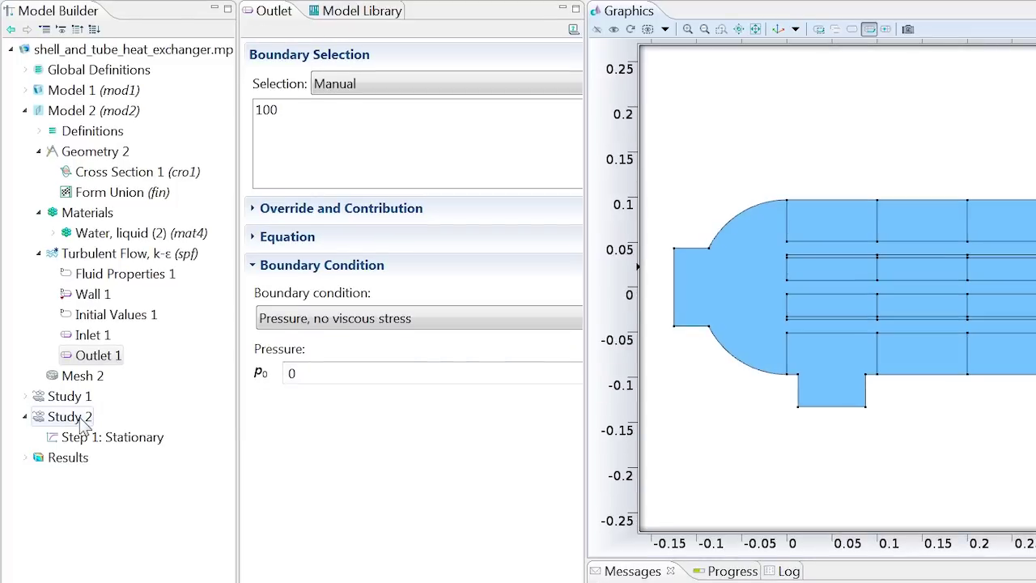
- Compute Study 2 to get Velocity, Pressure and Wall Resolution (spf) plots
{"action": "right_click", "coordinate": [85, 427]}
{"action": "left_click", "coordinate": [131, 431]}
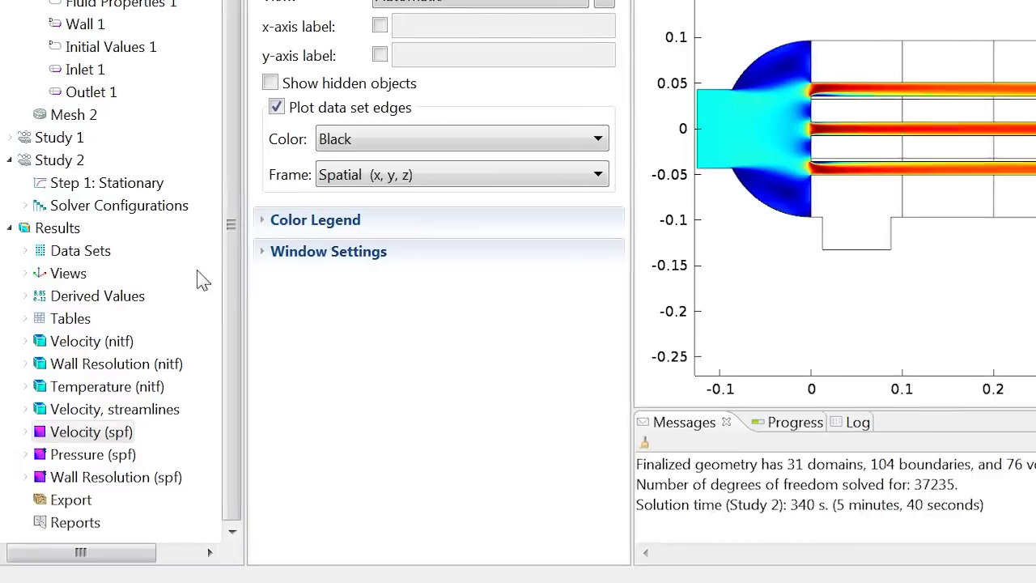
- Duplicate Solution 1 as Solution 4 and add a domain-level selection of domain 1
{"action": "left_click", "coordinate": [47, 251]}
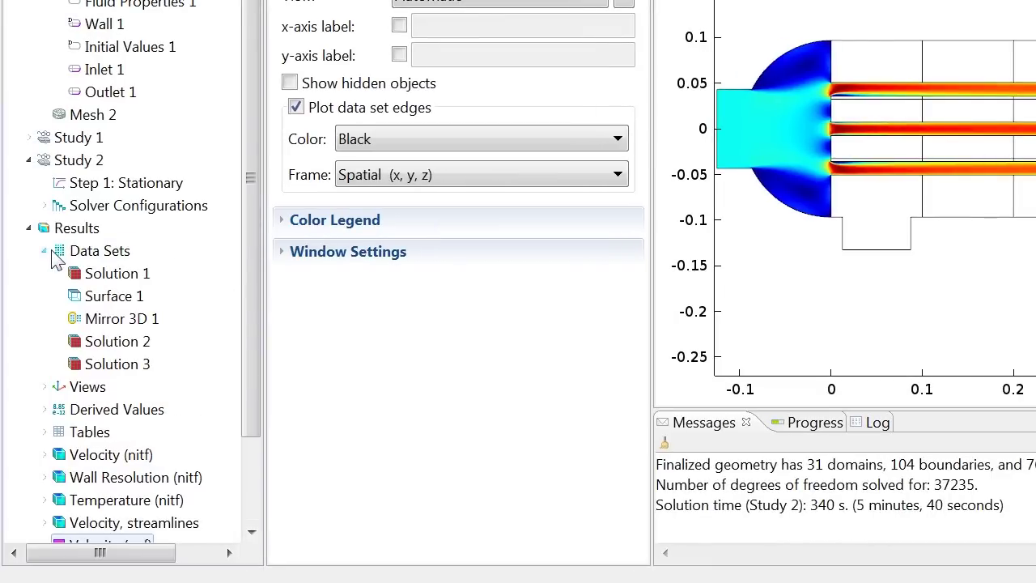
{"action": "right_click", "coordinate": [97, 272]}
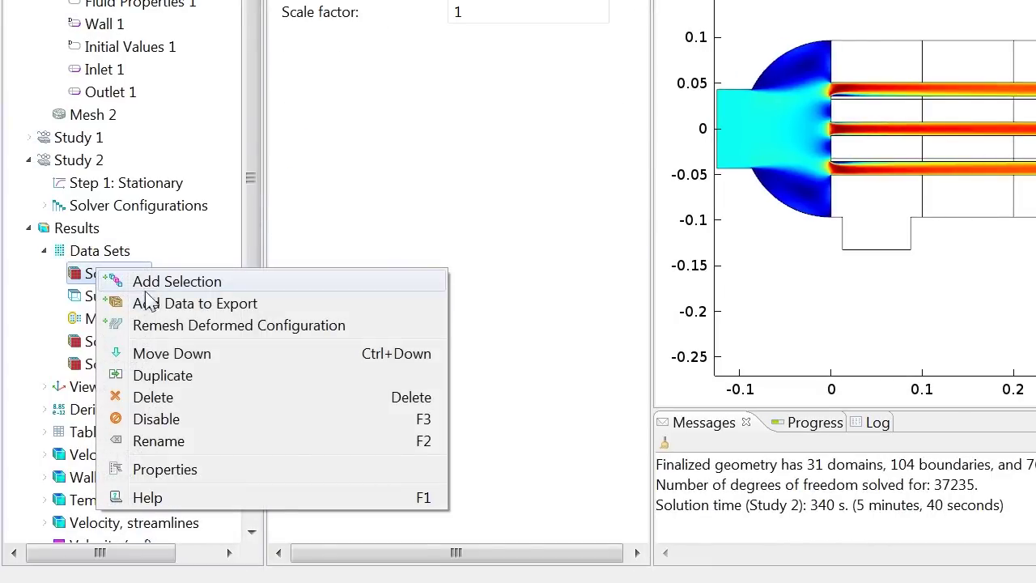
{"action": "left_click", "coordinate": [185, 383]}
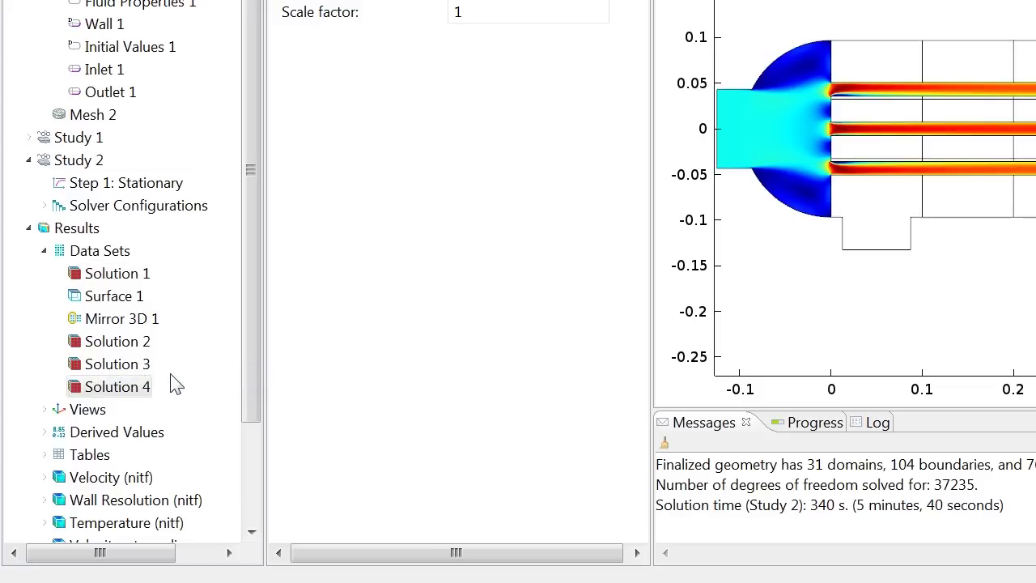
{"action": "right_click", "coordinate": [132, 387]}
{"action": "left_click", "coordinate": [243, 155]}
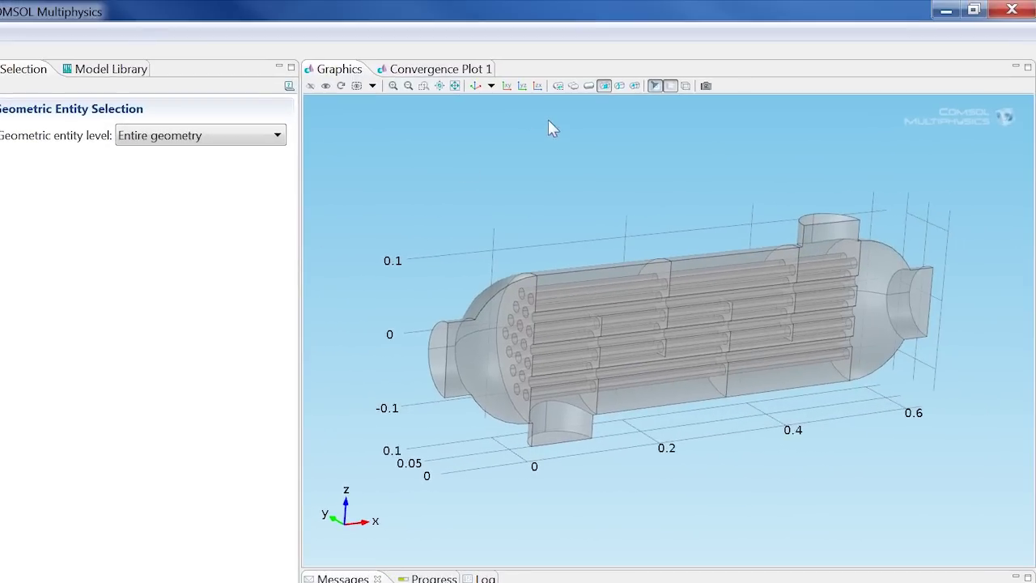
{"action": "left_click", "coordinate": [589, 87]}
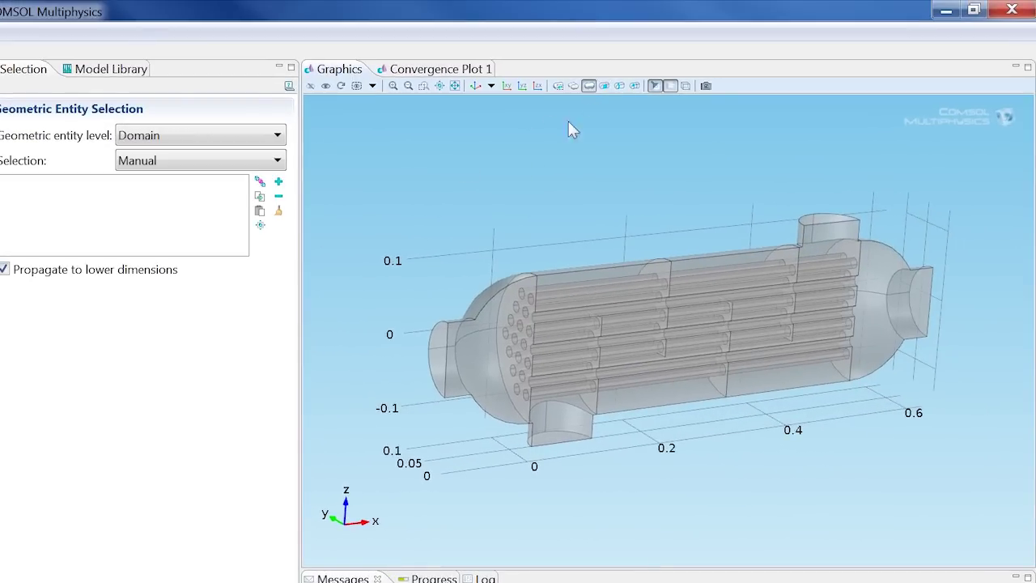
{"action": "left_click", "coordinate": [478, 358]}
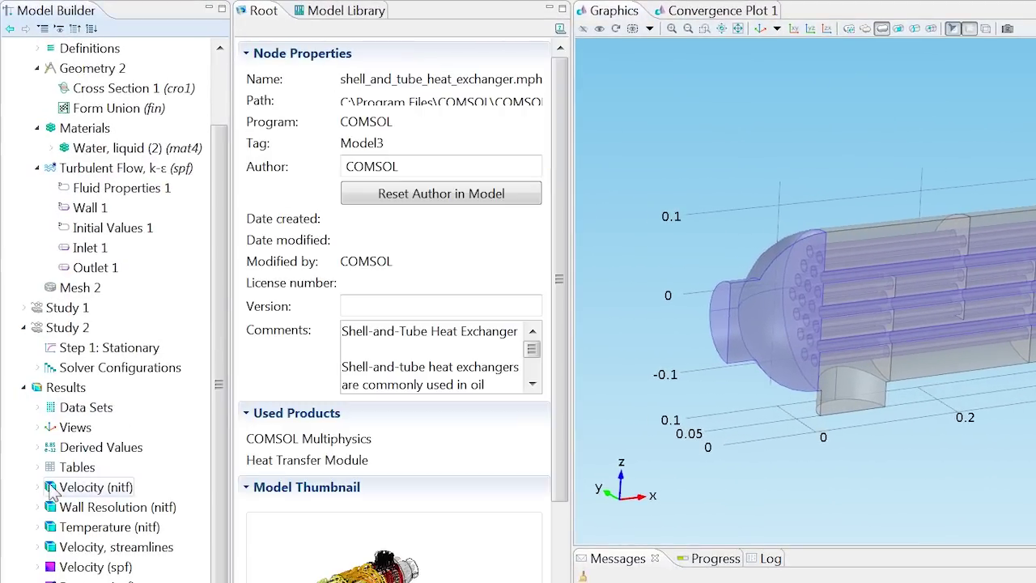
- Set Velocity (nitf) Slice 1 to Solution 4, one zx-plane at y = 0.025, and replot
{"action": "left_click", "coordinate": [81, 487]}
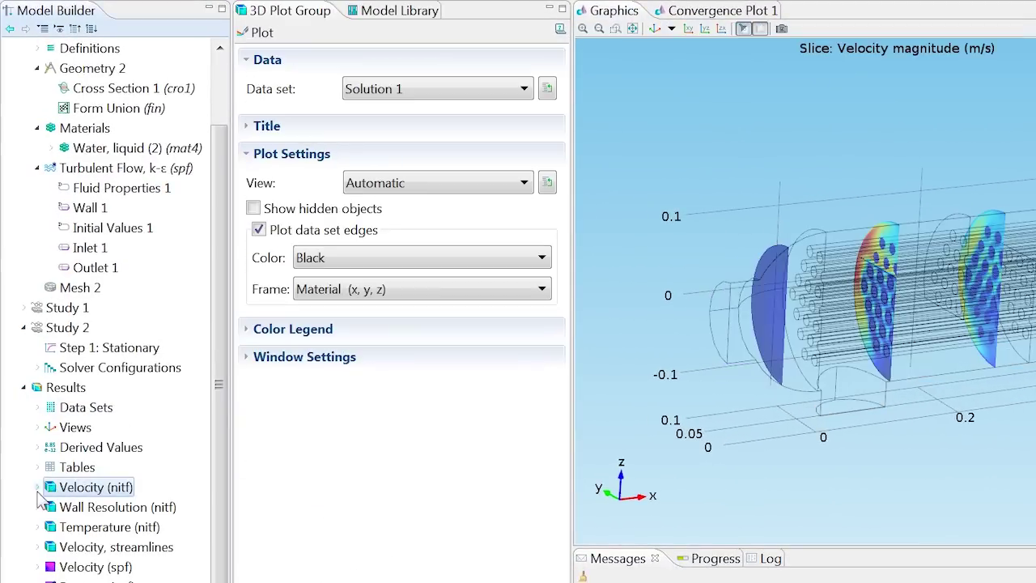
{"action": "left_click", "coordinate": [38, 486]}
{"action": "left_click", "coordinate": [86, 507]}
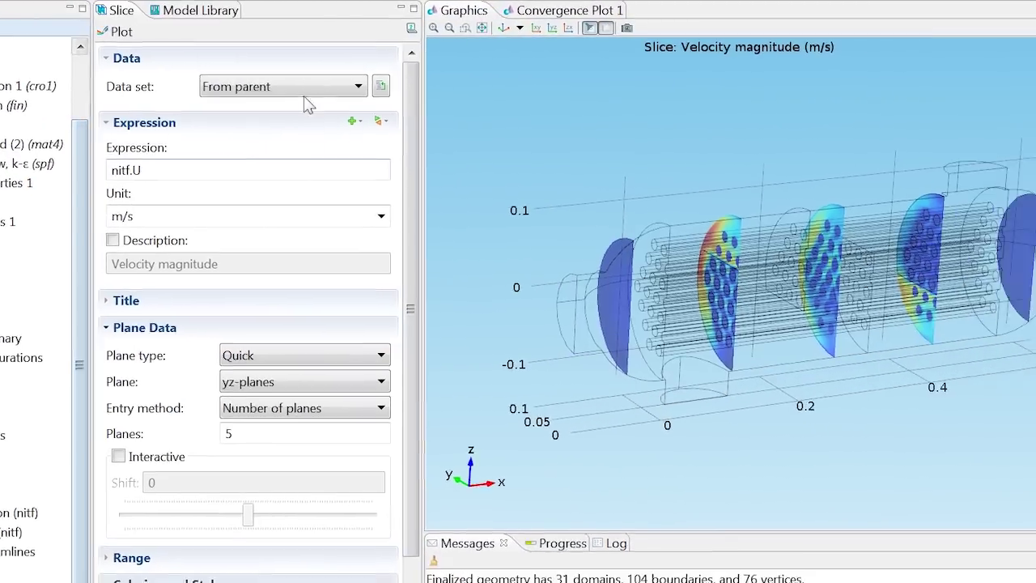
{"action": "left_click", "coordinate": [452, 89]}
{"action": "left_click", "coordinate": [403, 201]}
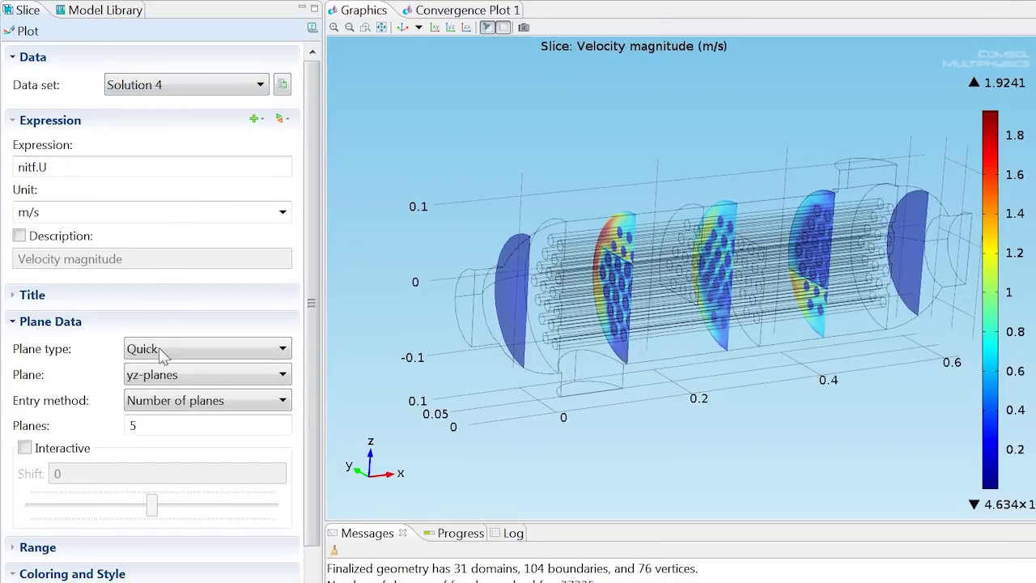
{"action": "left_click", "coordinate": [162, 375]}
{"action": "left_click", "coordinate": [162, 422]}
{"action": "left_click", "coordinate": [165, 401]}
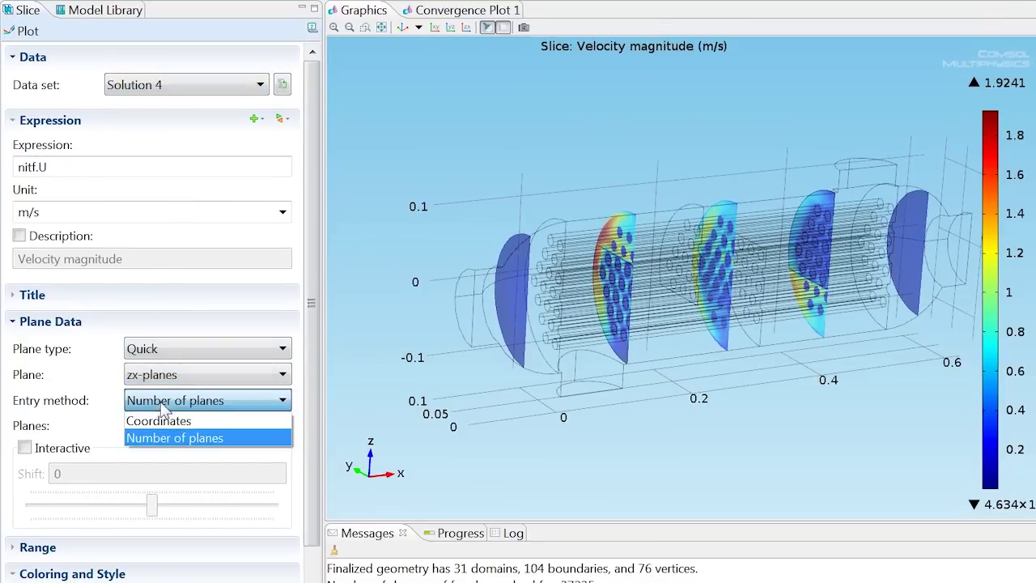
{"action": "left_click", "coordinate": [158, 421]}
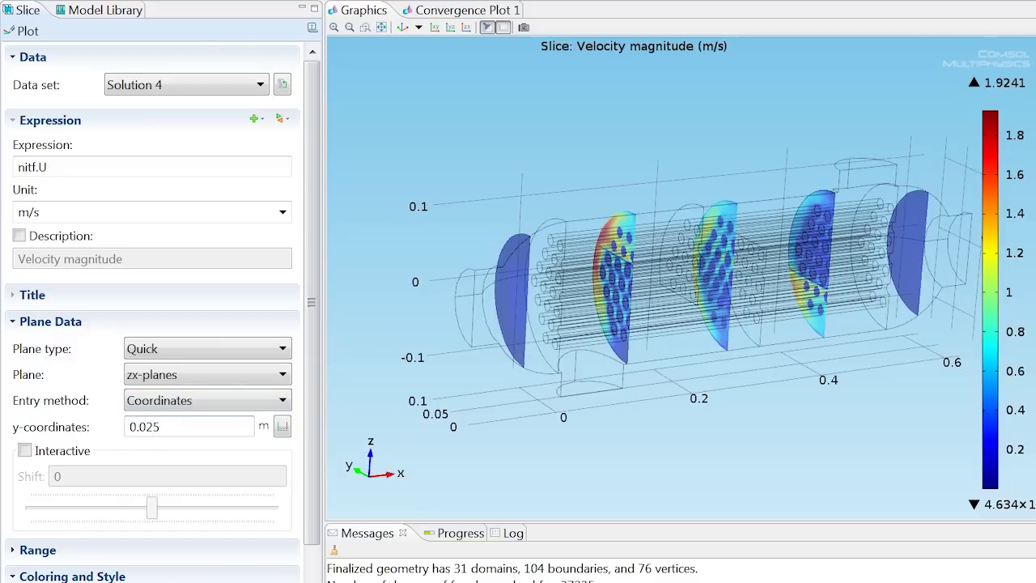
{"action": "left_click", "coordinate": [157, 427]}
{"action": "type", "text": ".025"}
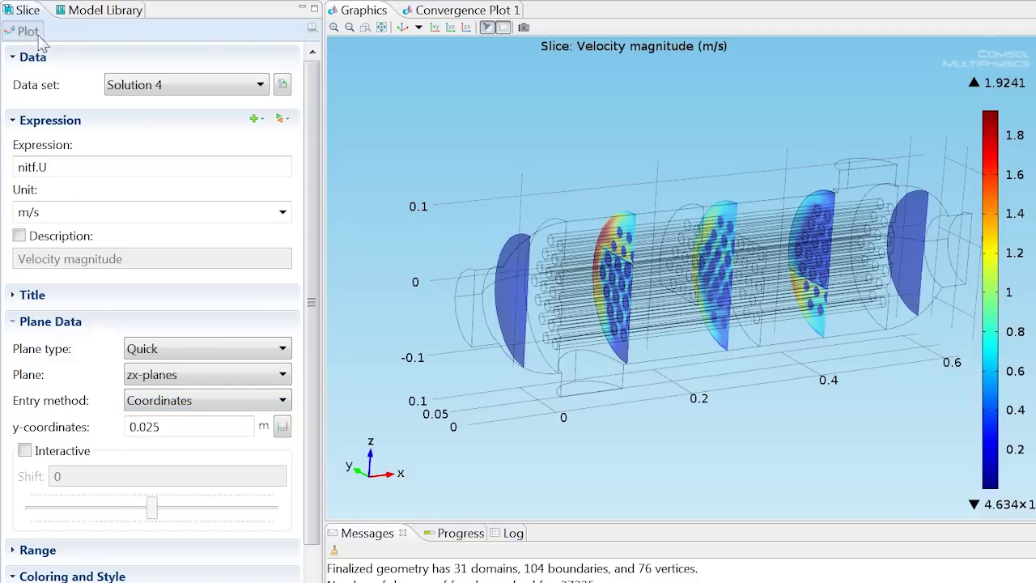
{"action": "left_click", "coordinate": [28, 31]}
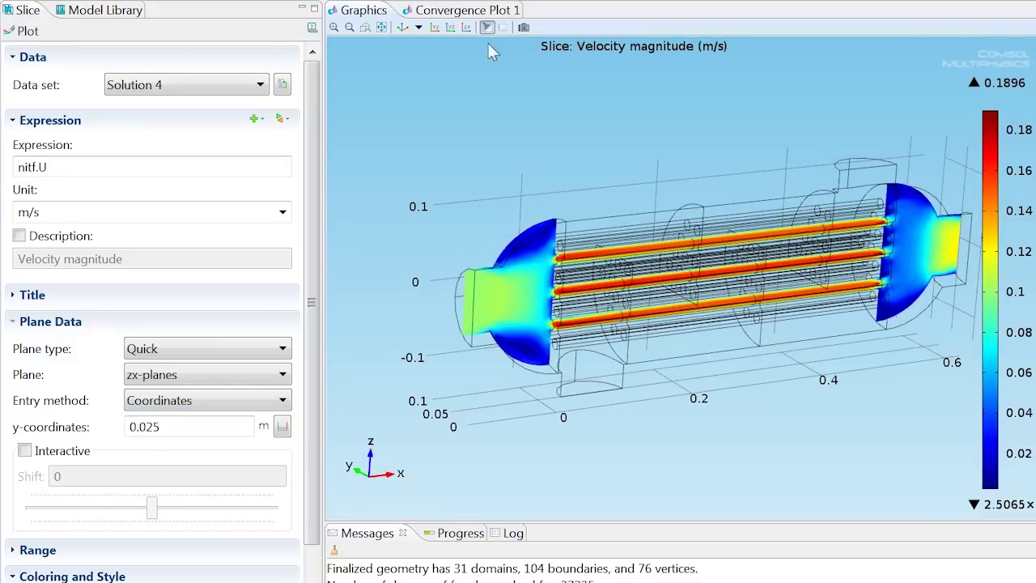
{"action": "left_click_drag", "start_coordinate": [465, 259], "coordinate": [486, 259]}
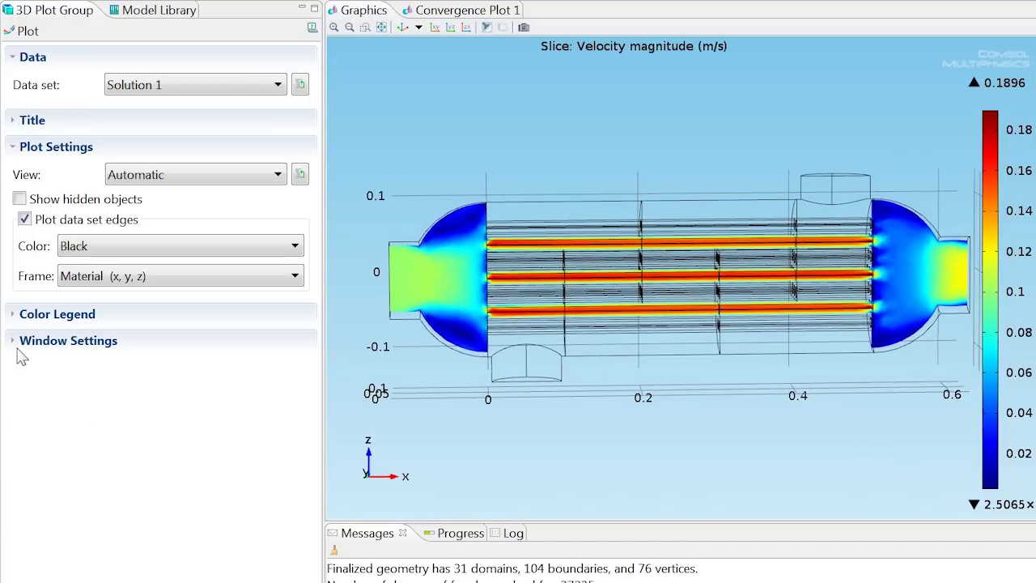
- Plot the 3D velocity group in a new window, then zoom Velocity (spf) to extents
{"action": "left_click", "coordinate": [19, 345]}
{"action": "left_click", "coordinate": [122, 368]}
{"action": "left_click", "coordinate": [122, 407]}
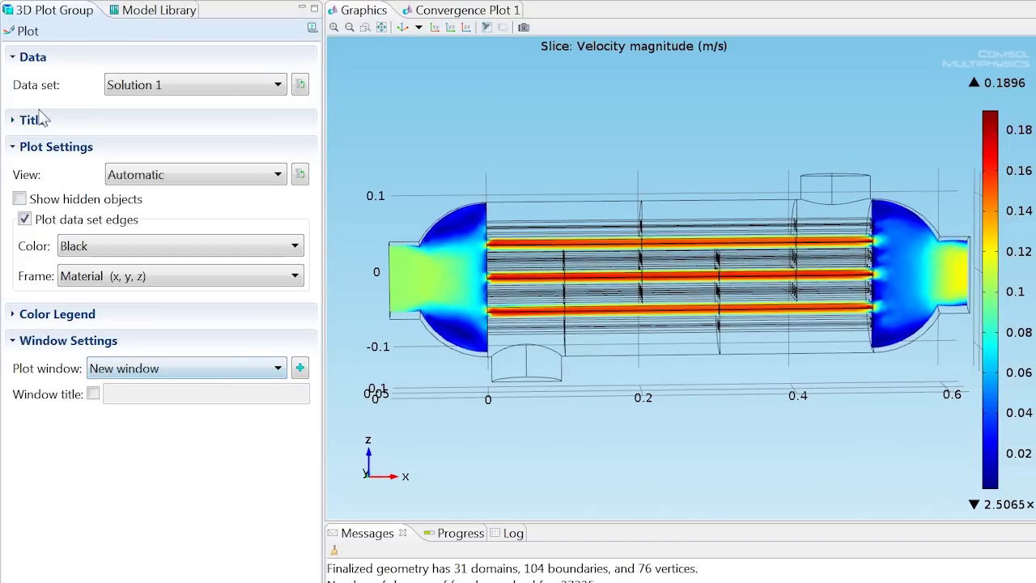
{"action": "left_click", "coordinate": [23, 31]}
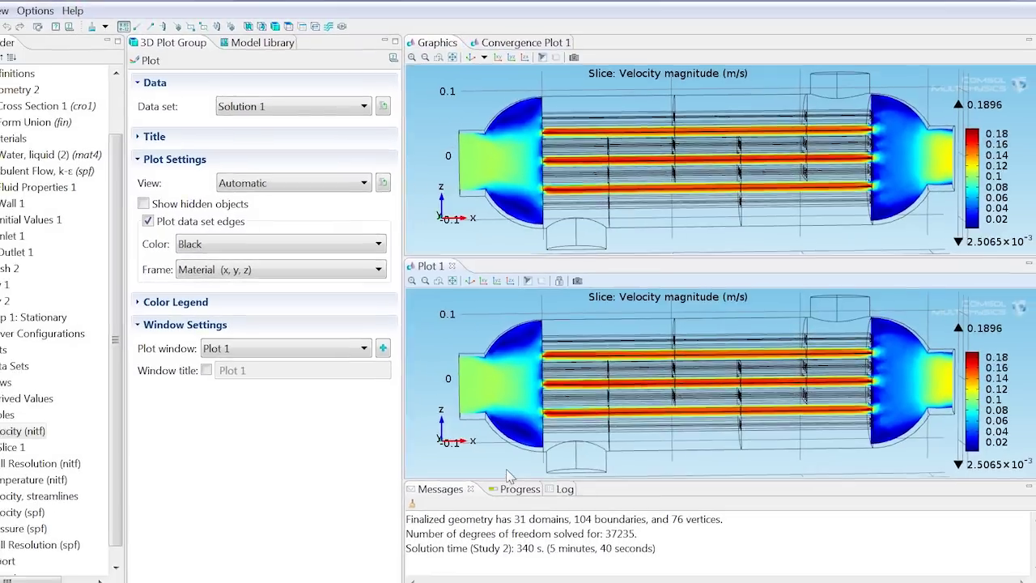
{"action": "left_click", "coordinate": [75, 492]}
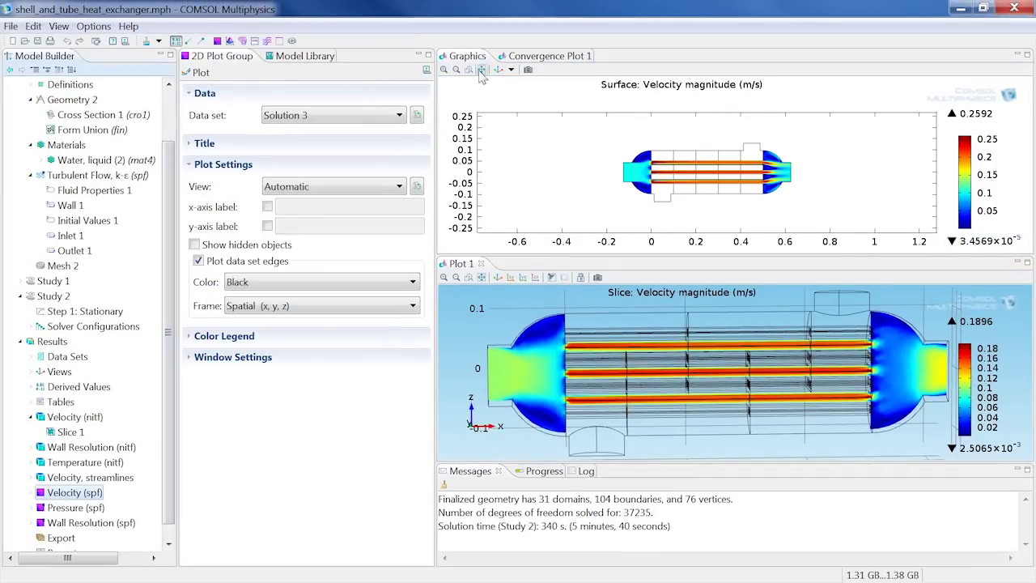
{"action": "left_click", "coordinate": [481, 71]}
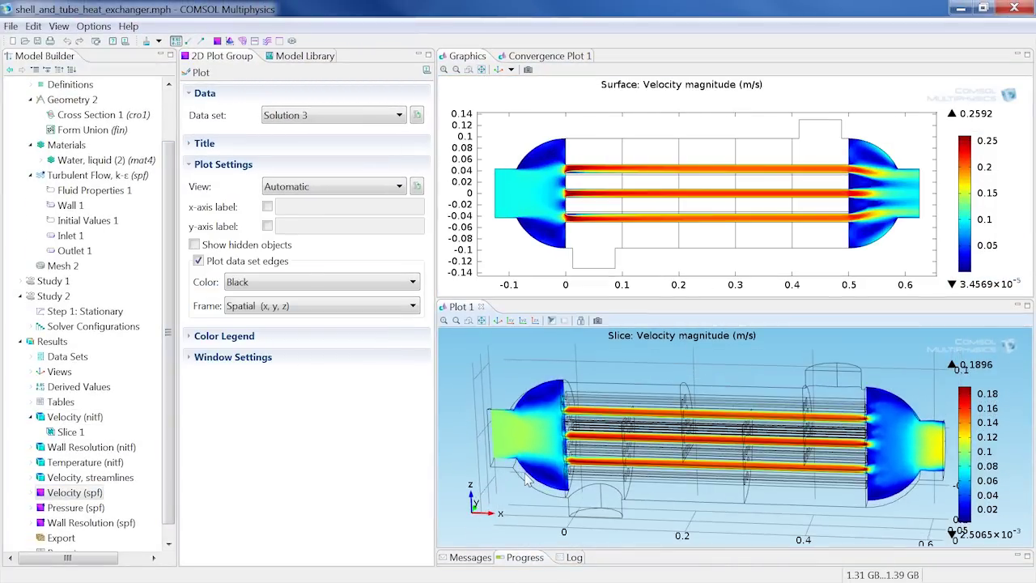